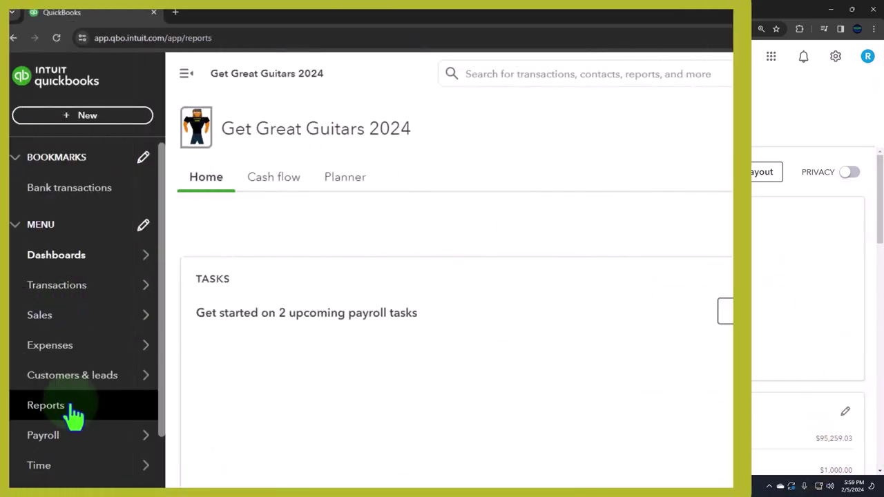
# Step: From Reports, open Balance Sheet, Profit and Loss and Trial Balance each in a new browser tab
pyautogui.click(69, 413)
pyautogui.moveTo(206, 358)
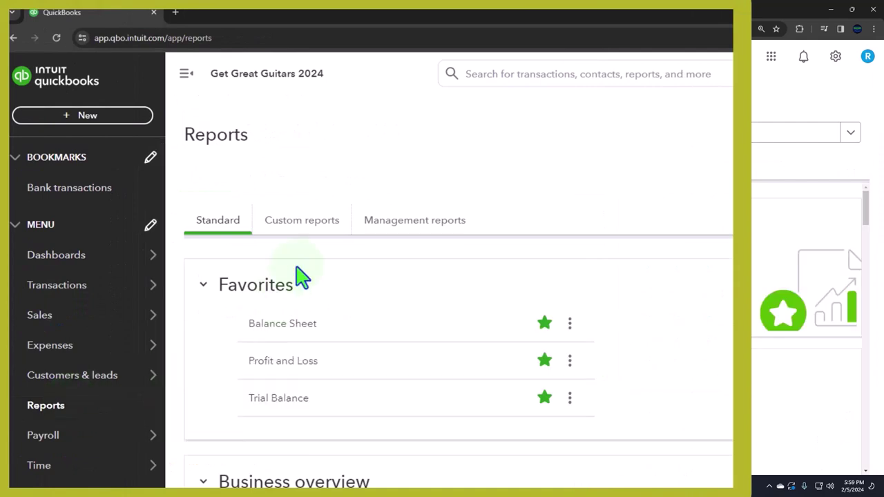
pyautogui.rightClick(285, 326)
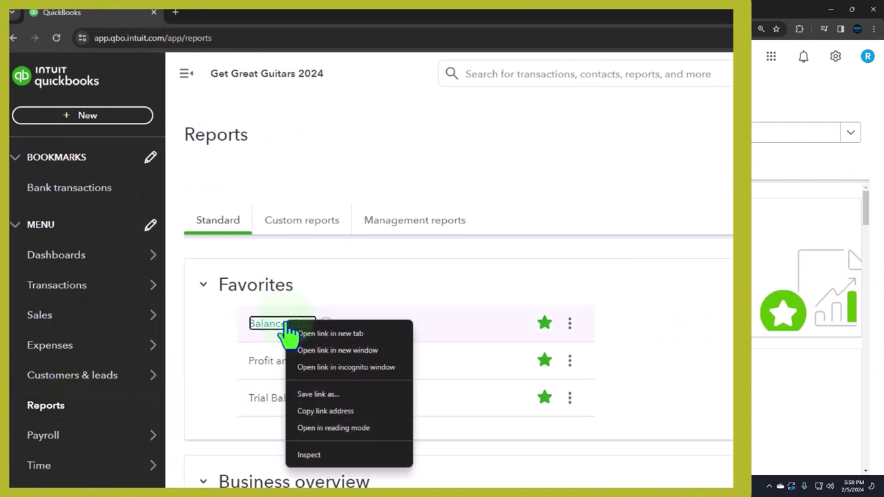
pyautogui.click(356, 335)
pyautogui.rightClick(294, 371)
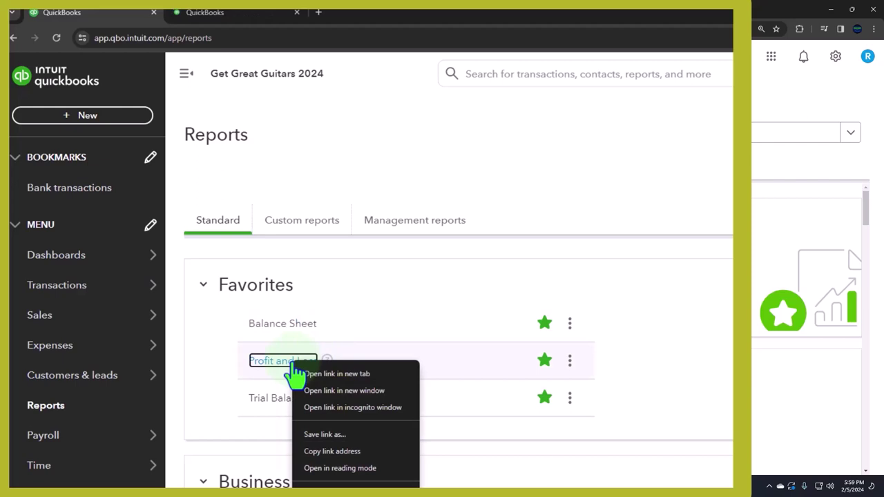
pyautogui.click(377, 372)
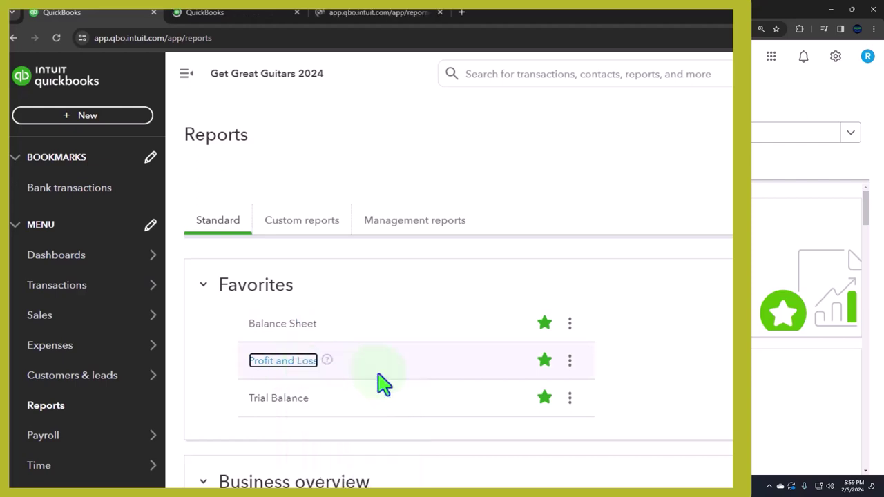
pyautogui.rightClick(294, 400)
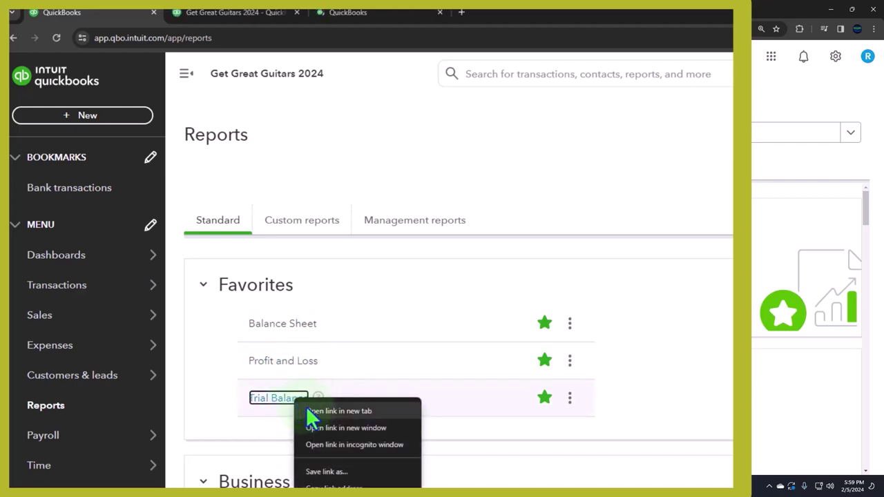
pyautogui.click(319, 412)
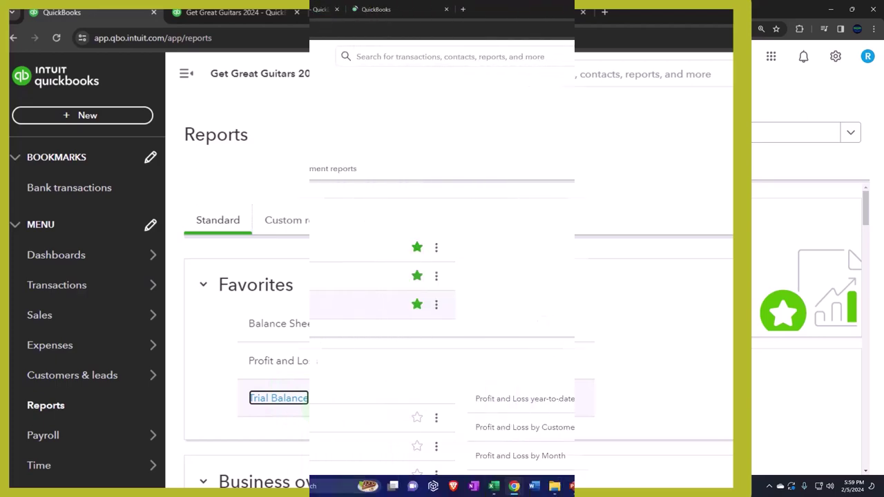
# Step: Rerun the Balance Sheet for 01/01/2024 to 03/31/2024 with columns by Months
pyautogui.click(186, 16)
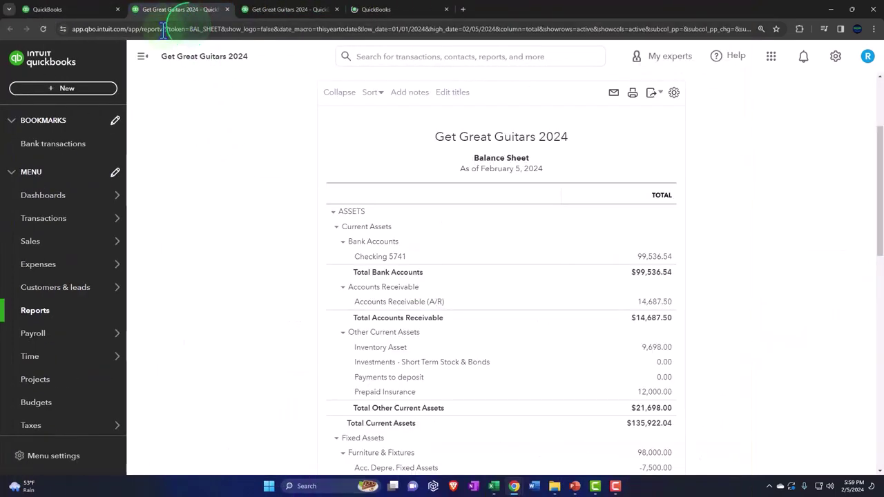
pyautogui.click(143, 56)
pyautogui.scroll(2, 161, 206)
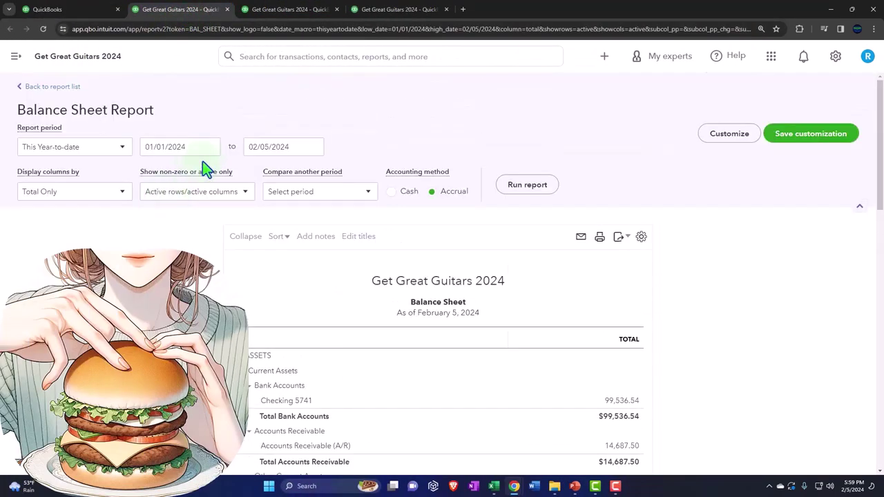
pyautogui.click(197, 145)
pyautogui.write('010124')
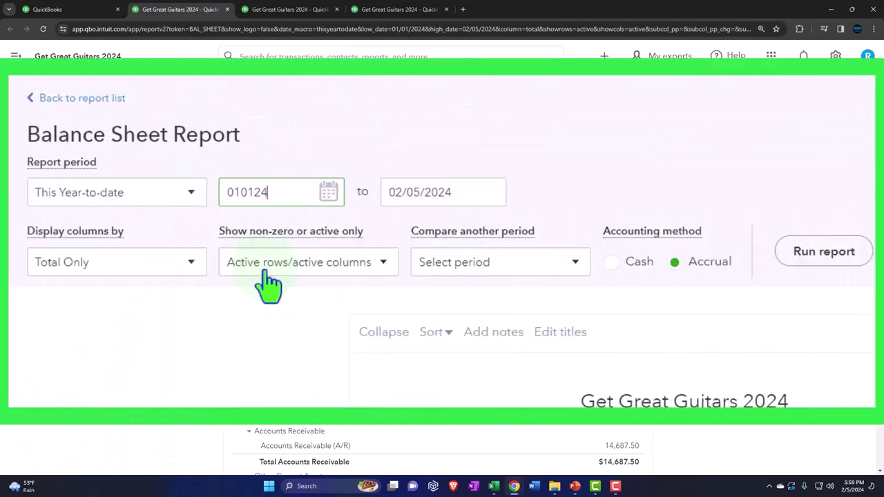
pyautogui.press('Tab')
pyautogui.write('033124')
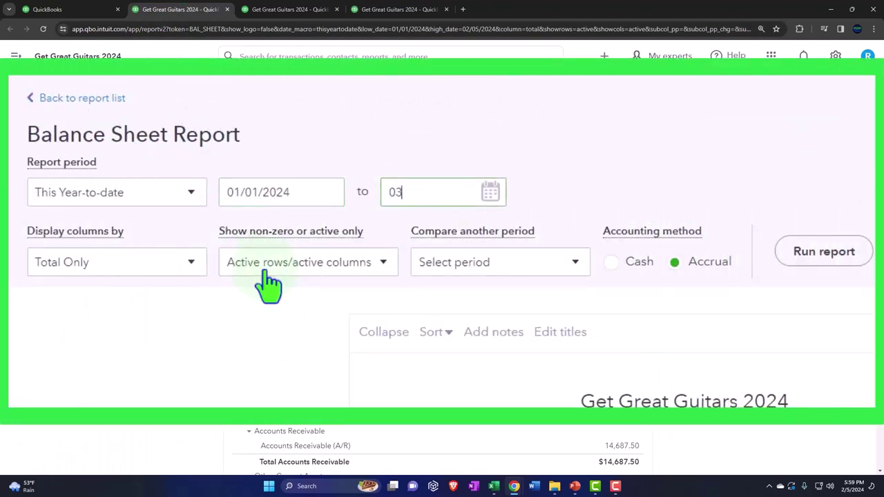
pyautogui.press('Tab')
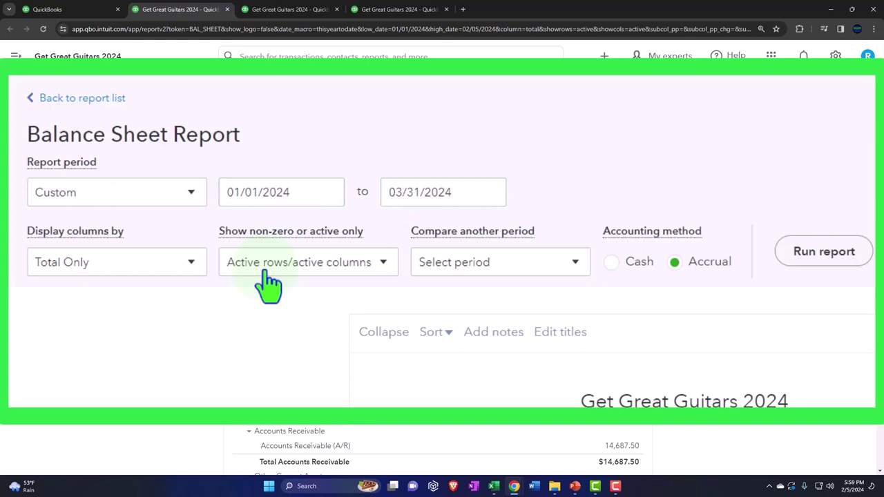
pyautogui.click(195, 270)
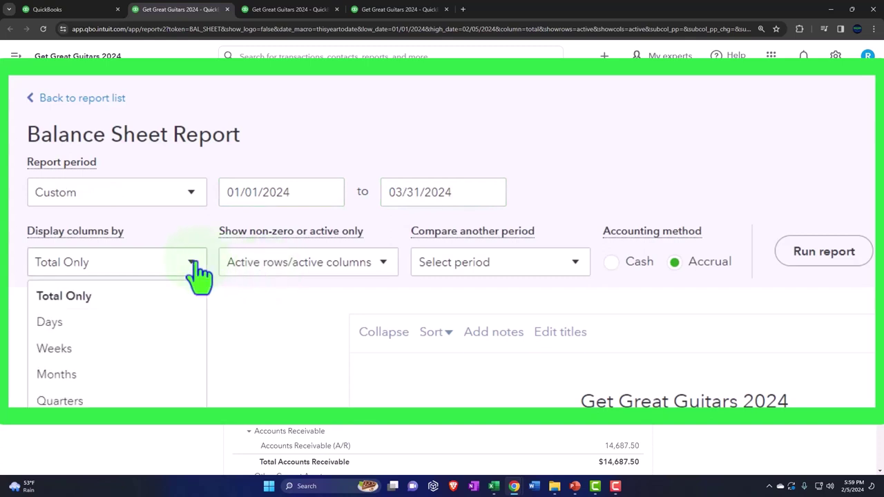
pyautogui.click(131, 376)
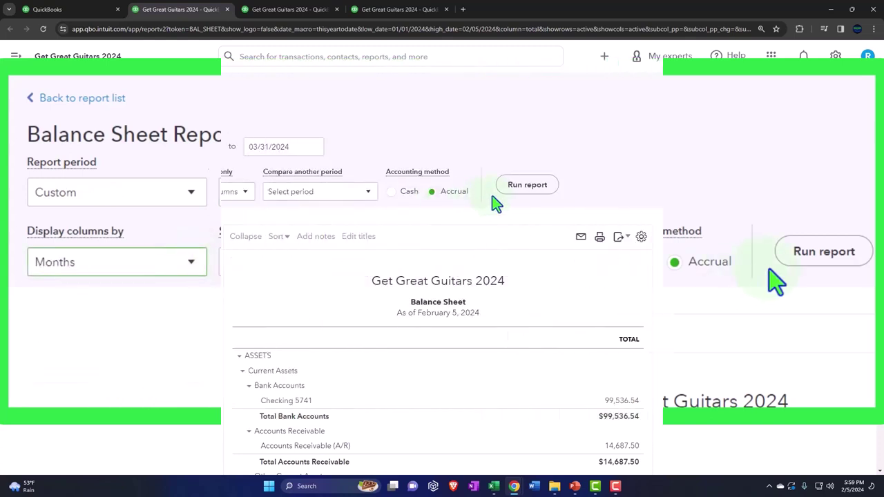
pyautogui.click(527, 185)
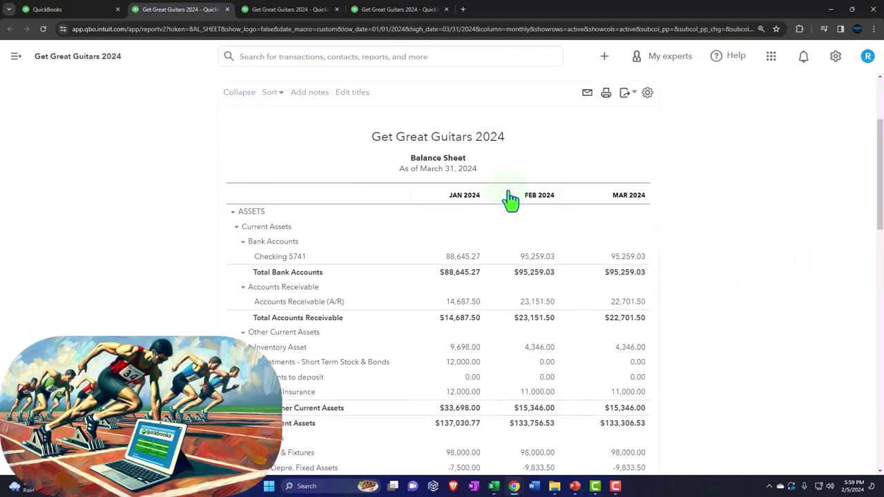
# Step: Rerun the Profit and Loss for 01/01/2024 to 03/31/2024 with columns by Months
pyautogui.click(286, 10)
pyautogui.click(142, 56)
pyautogui.scroll(2, 145, 131)
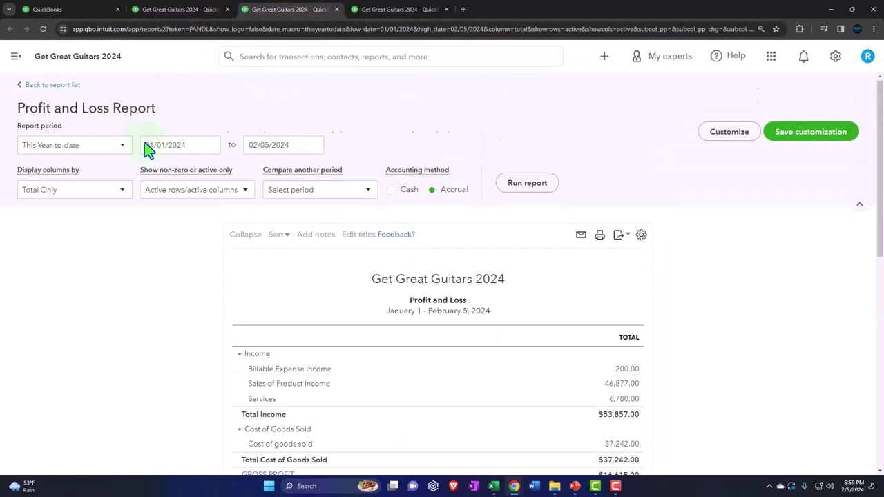
pyautogui.click(204, 152)
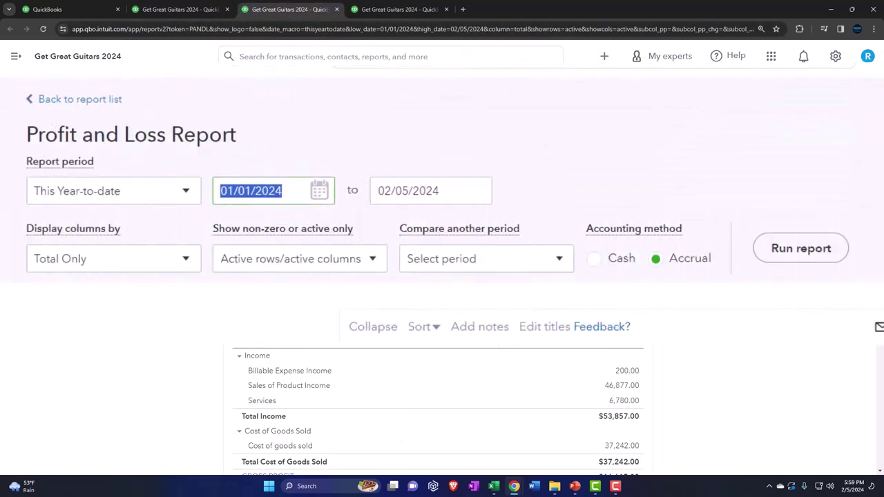
pyautogui.write('010124')
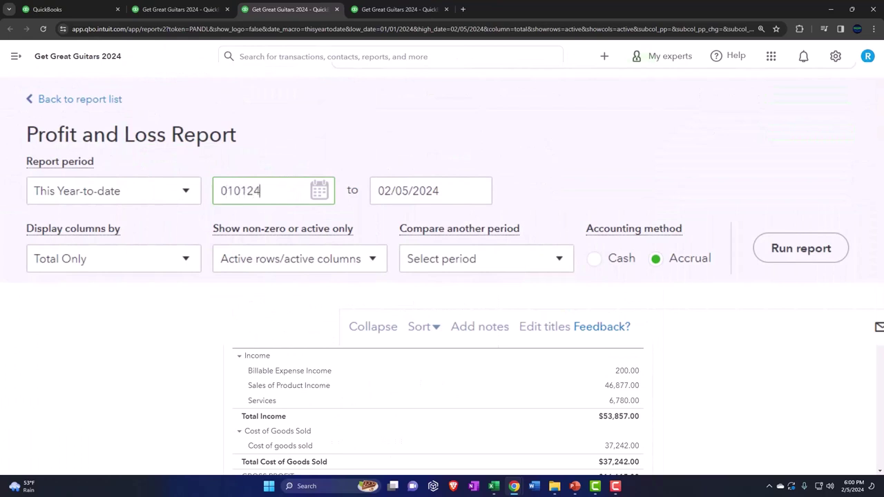
pyautogui.press('Tab')
pyautogui.write('033124')
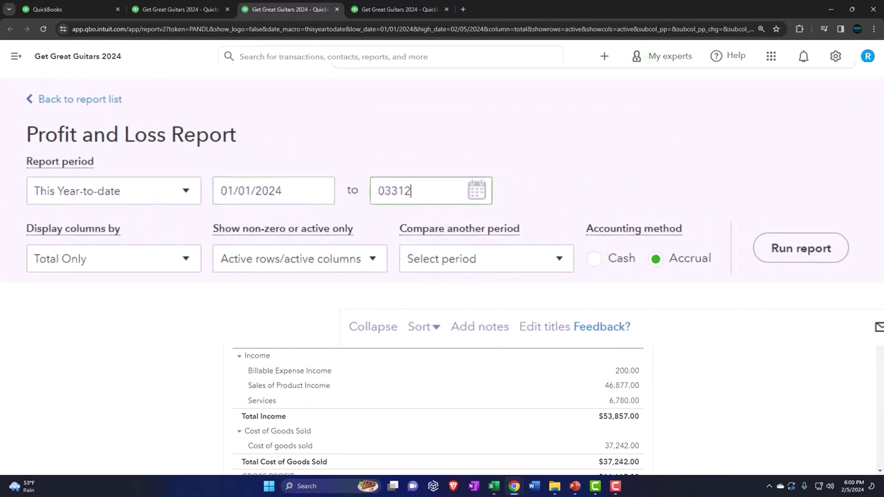
pyautogui.press('Tab')
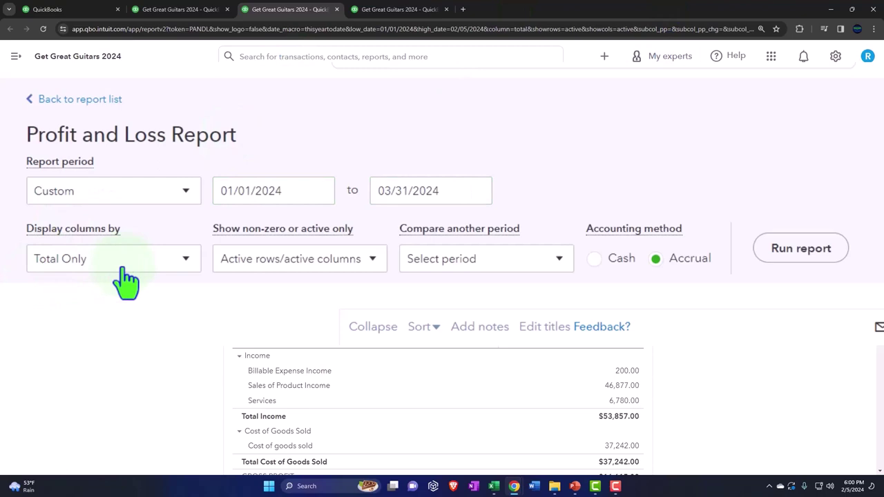
pyautogui.click(149, 263)
pyautogui.click(69, 366)
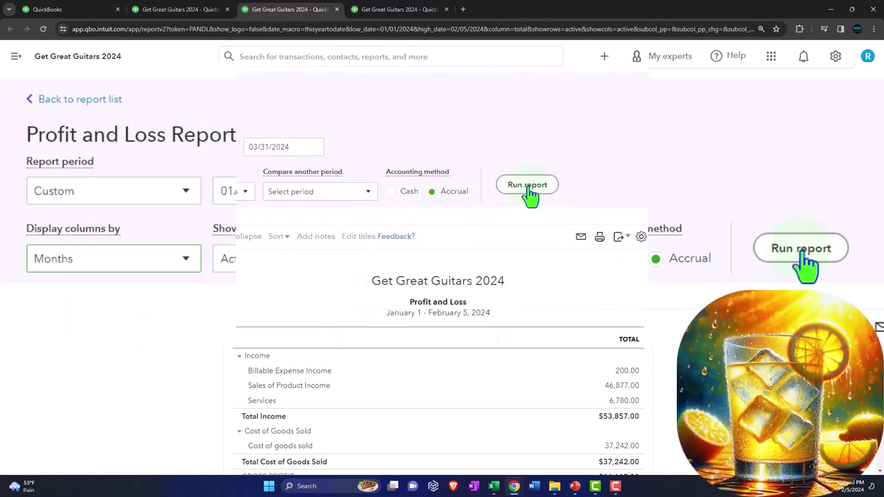
pyautogui.click(529, 186)
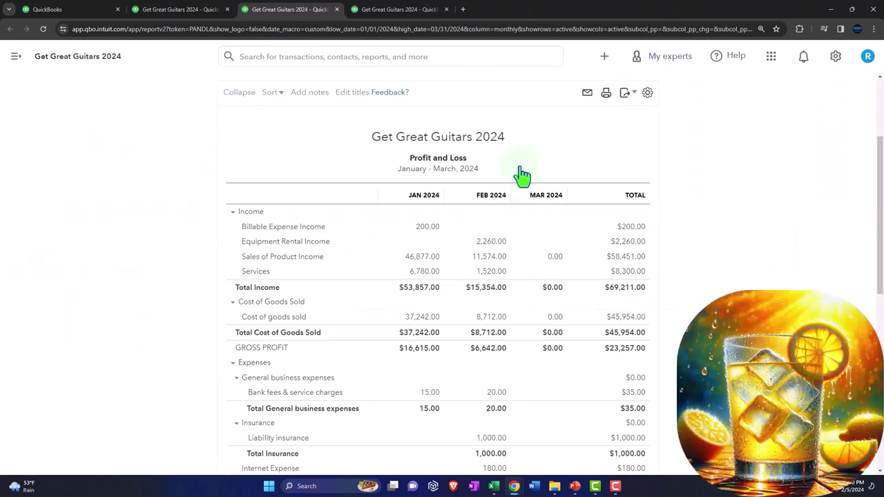
# Step: Rerun the Trial Balance for 01/01/2024 to 03/31/2024 with columns by Months
pyautogui.click(409, 11)
pyautogui.click(142, 57)
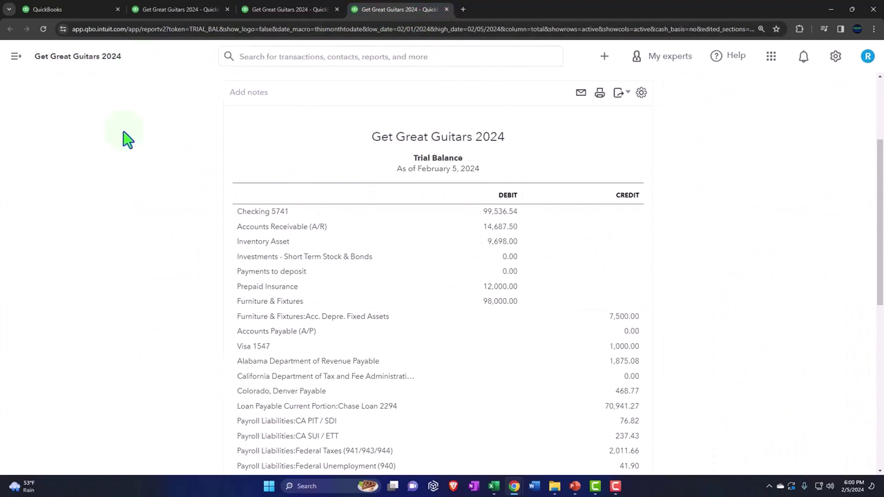
pyautogui.scroll(3, 96, 289)
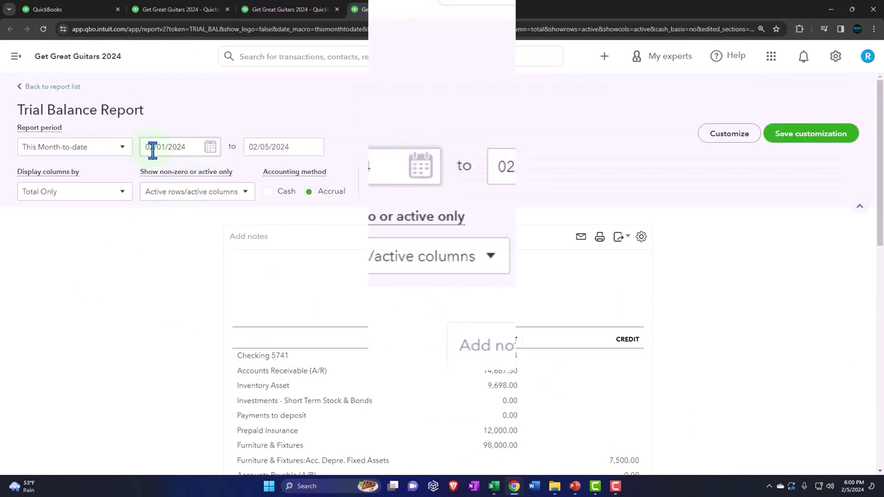
pyautogui.click(395, 165)
pyautogui.write('0102')
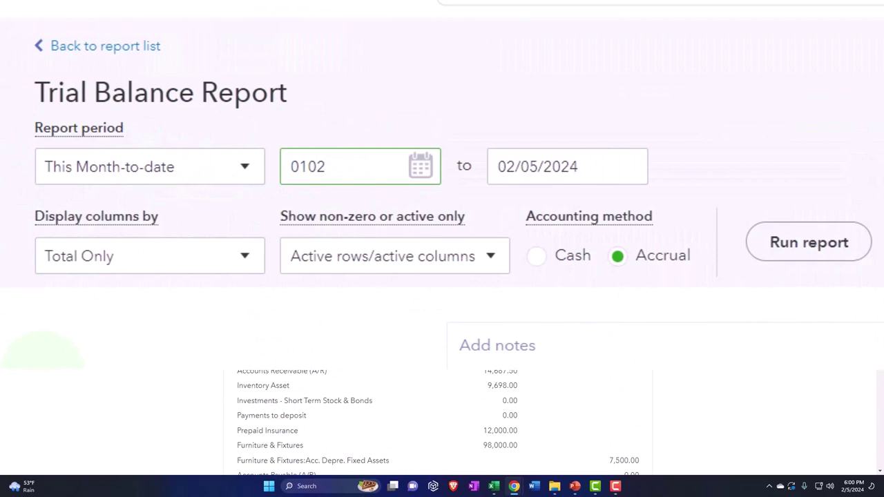
pyautogui.press('BackSpace')
pyautogui.write('1/2024')
pyautogui.press('Tab')
pyautogui.write('0')
pyautogui.write('3/31/2024')
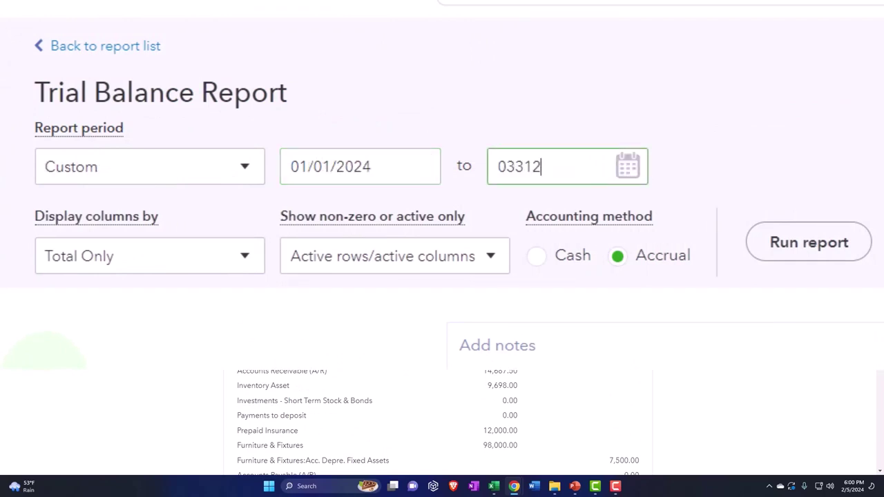
pyautogui.press('Tab')
pyautogui.click(228, 266)
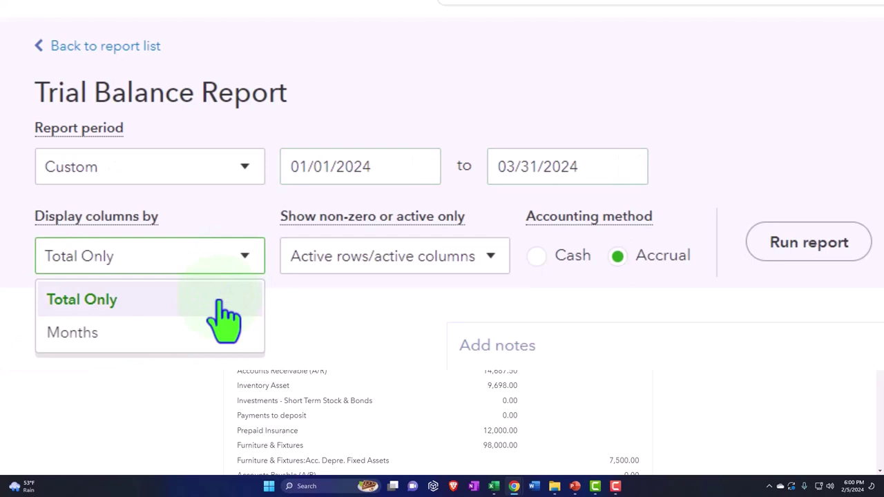
pyautogui.click(204, 335)
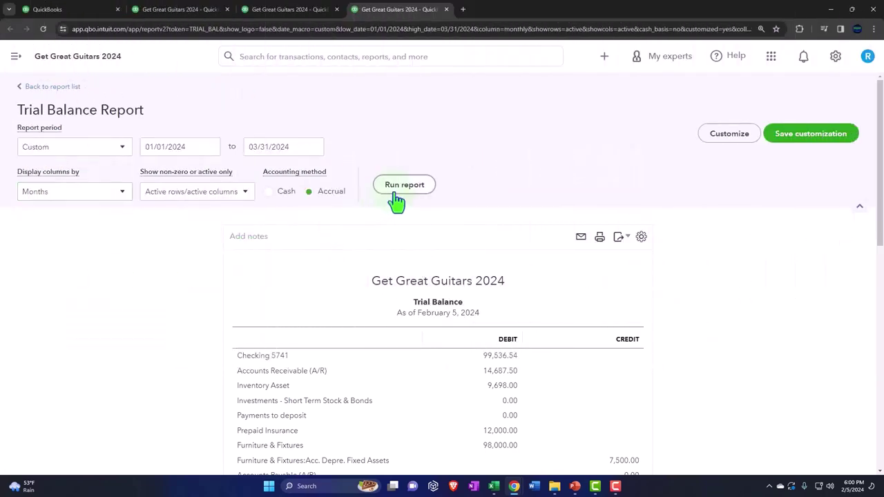
pyautogui.click(392, 184)
pyautogui.scroll(-2, 395, 198)
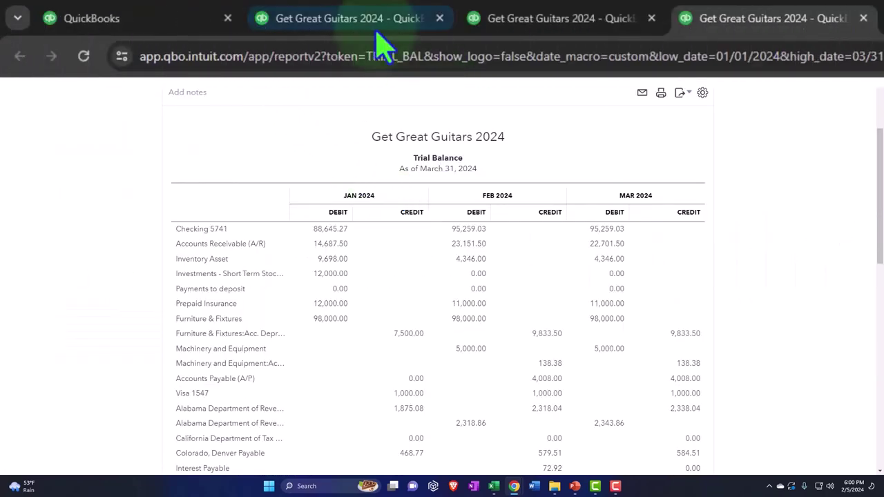
# Step: Bring up the Balance Sheet enlarged and scrolled down to the loan payable liabilities
pyautogui.click(190, 11)
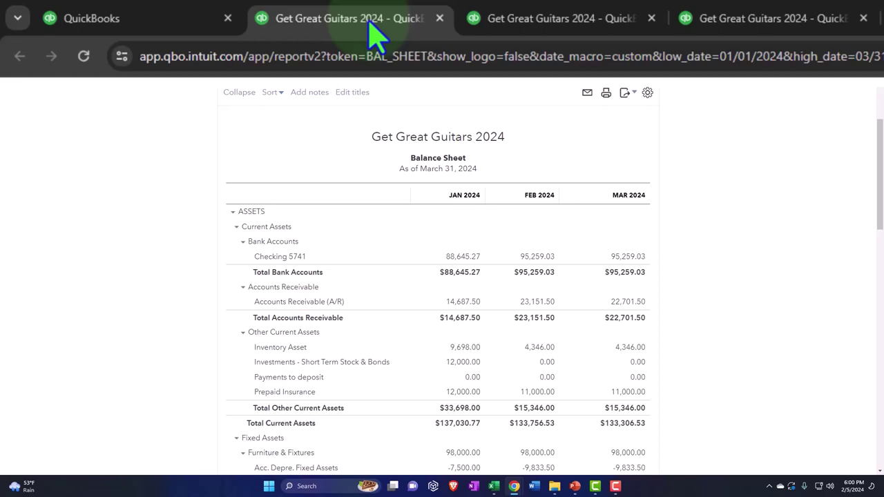
pyautogui.hotkey('ctrl', '+')
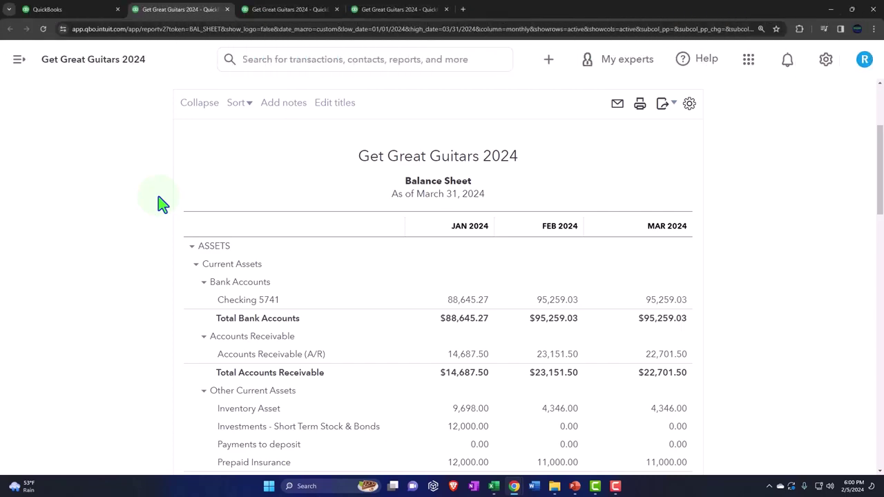
pyautogui.scroll(-6, 76, 162)
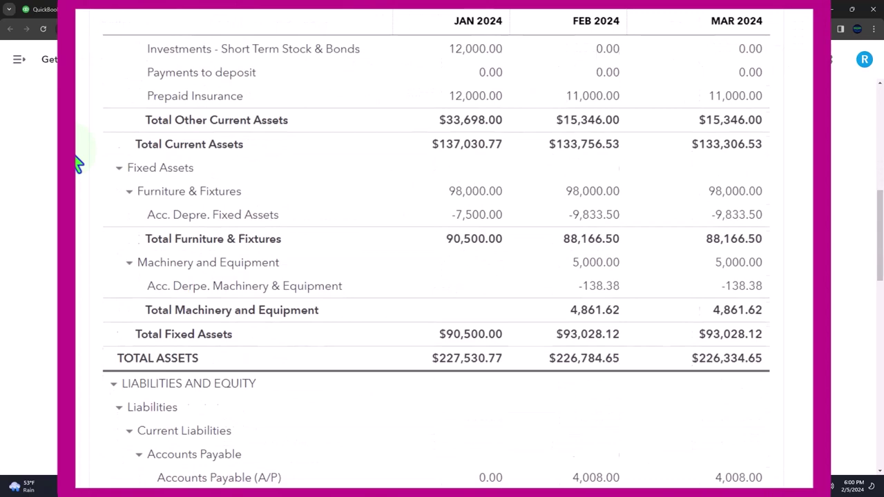
pyautogui.scroll(-8, 76, 163)
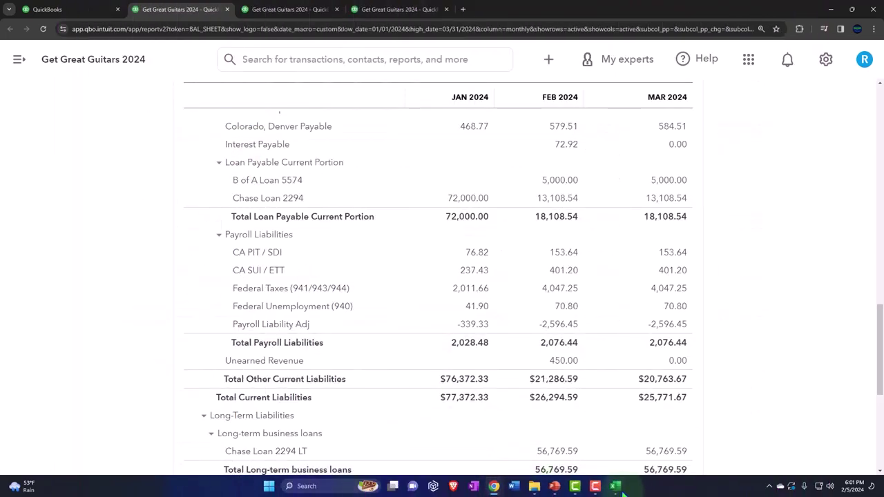
# Step: In the Excel amortization table, review the payment, loan reduction and balance formulas in F4, H4, I4 and I5
pyautogui.click(616, 487)
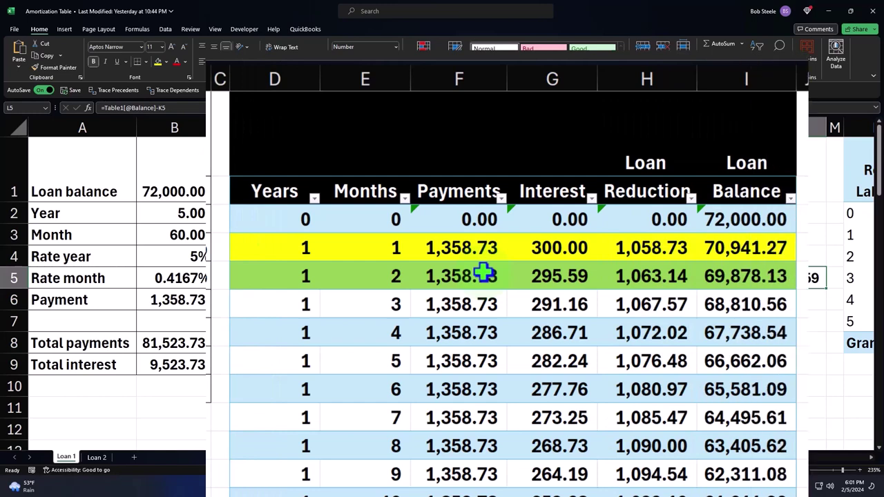
pyautogui.click(461, 249)
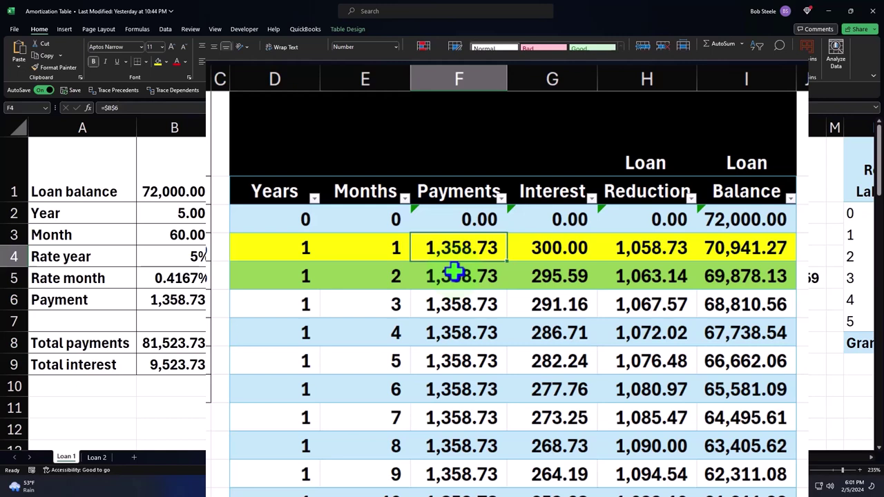
pyautogui.press('Right')
pyautogui.press('Right')
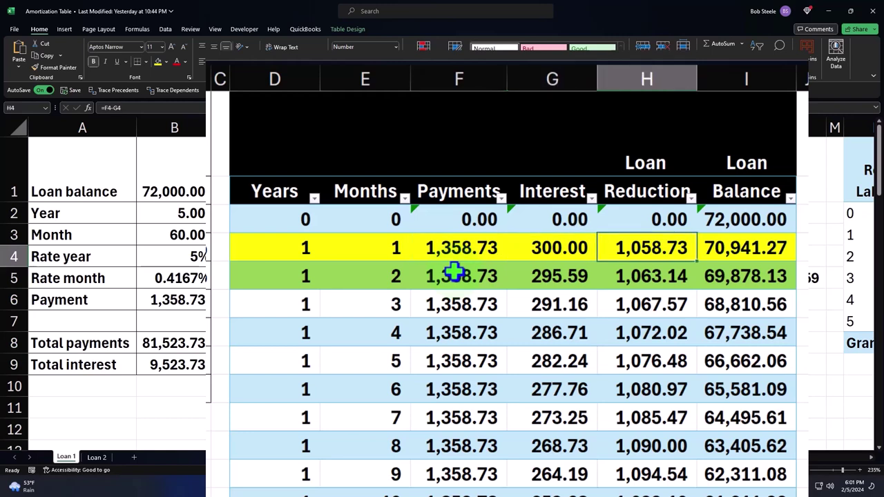
pyautogui.press('Right')
pyautogui.press('Down')
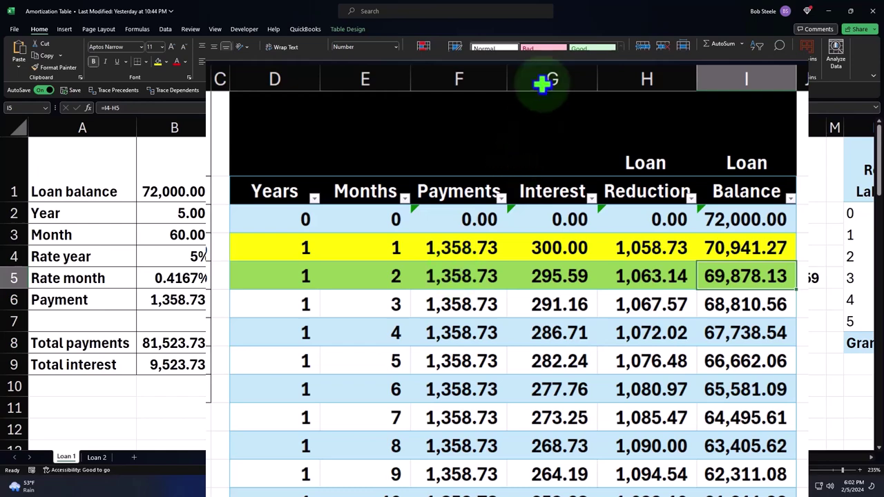
pyautogui.hotkey('alt', 'Tab')
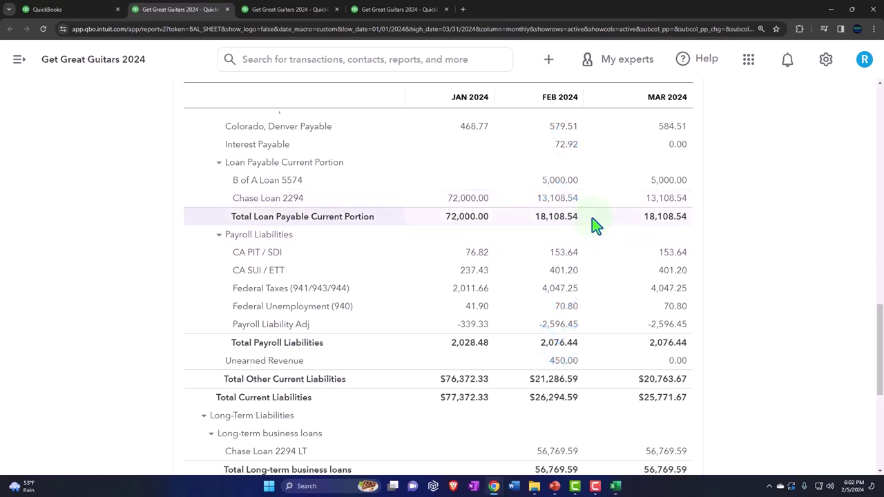
pyautogui.click(617, 487)
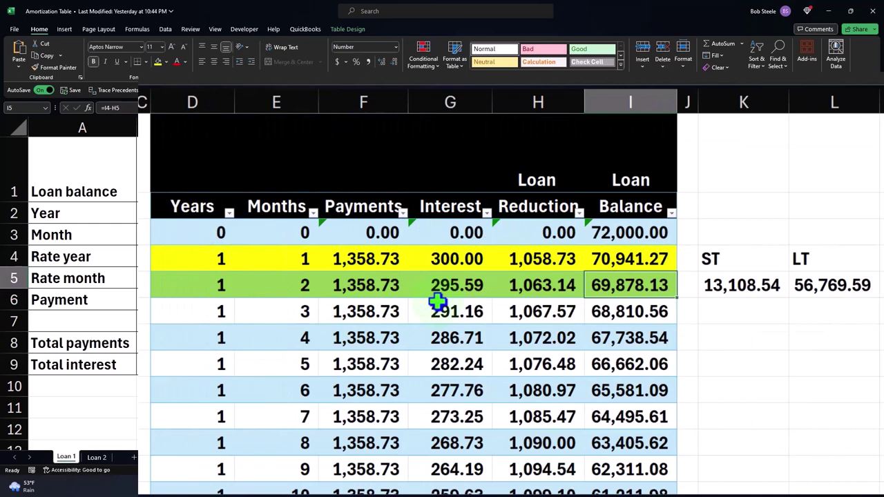
pyautogui.moveTo(346, 261); pyautogui.dragTo(534, 259)
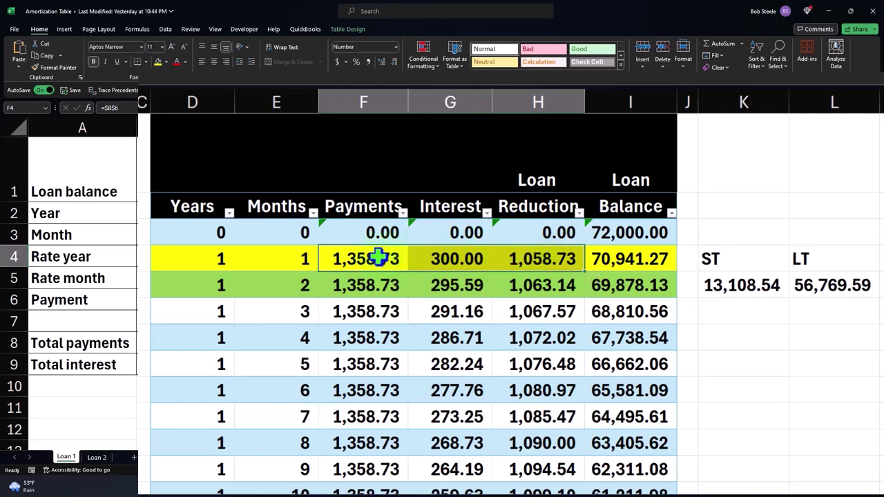
pyautogui.moveTo(381, 257); pyautogui.dragTo(366, 338)
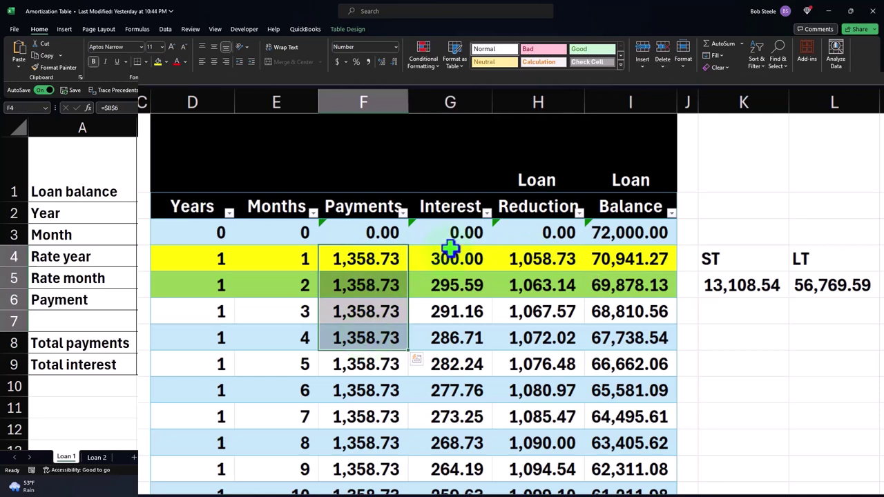
pyautogui.moveTo(455, 251); pyautogui.dragTo(532, 312)
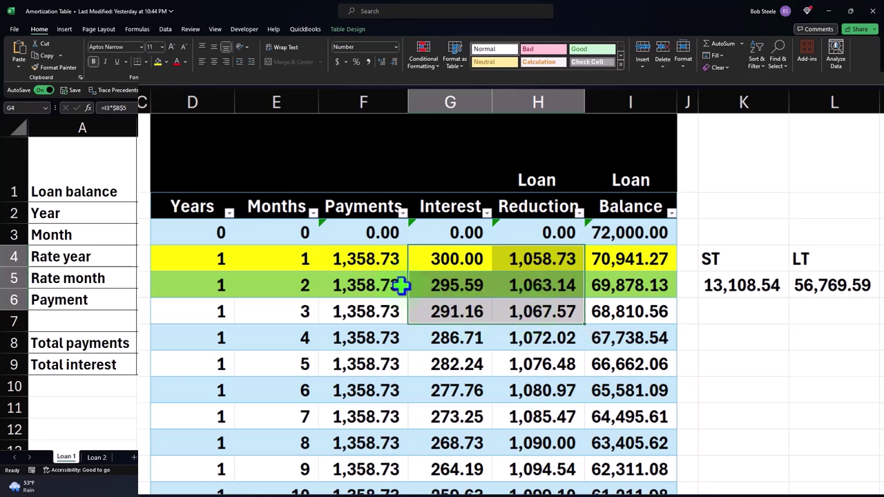
pyautogui.click(373, 258)
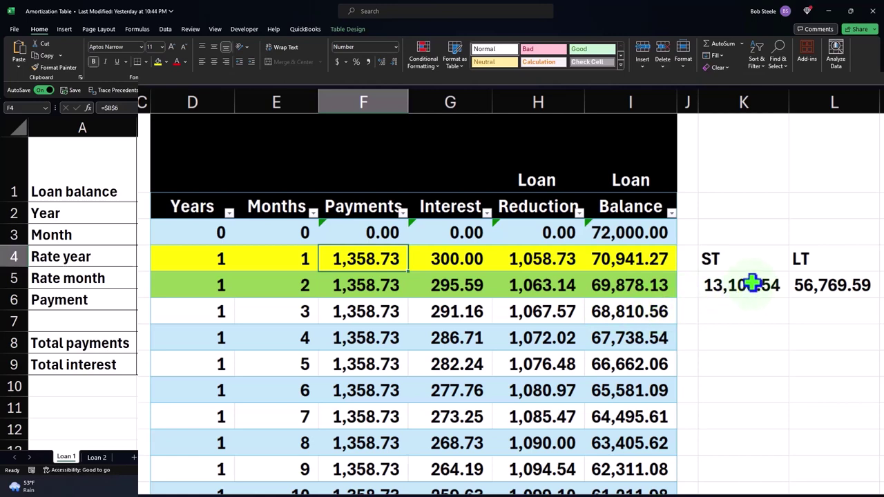
# Step: Collapse and re-expand Loan Payable Current Portion, then scroll to Chase Loan 2294's long-term balance
pyautogui.click(844, 15)
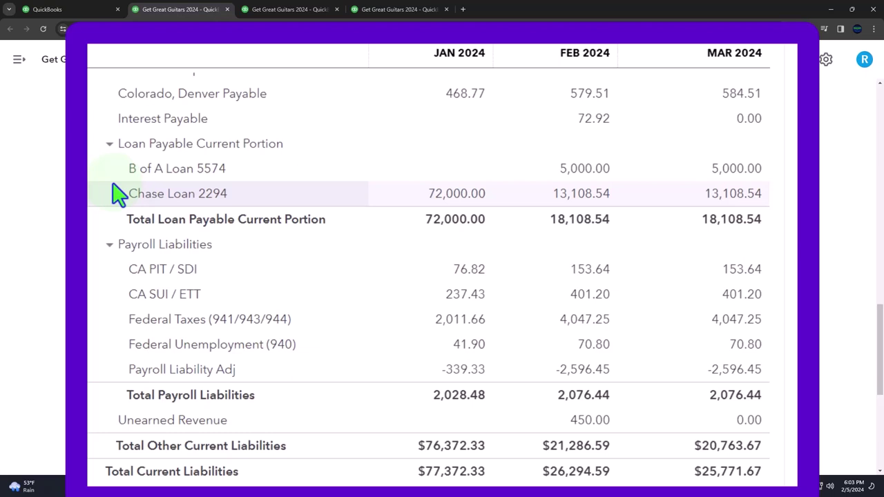
pyautogui.click(108, 146)
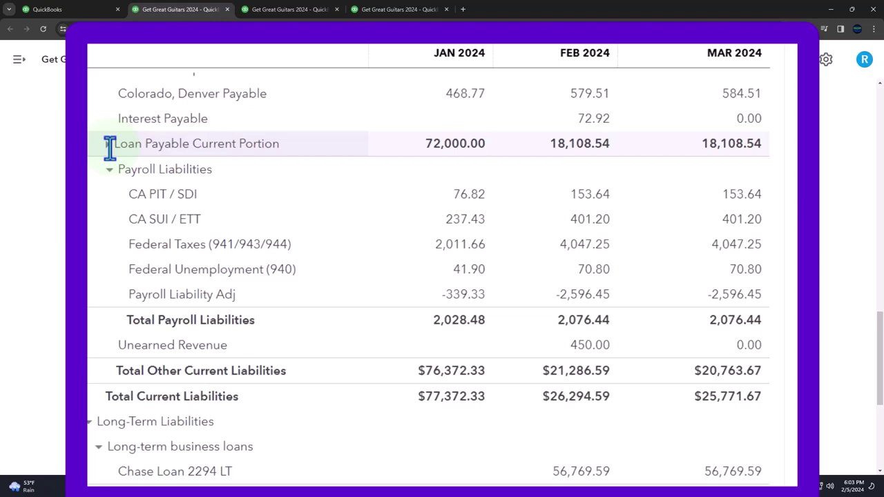
pyautogui.click(109, 146)
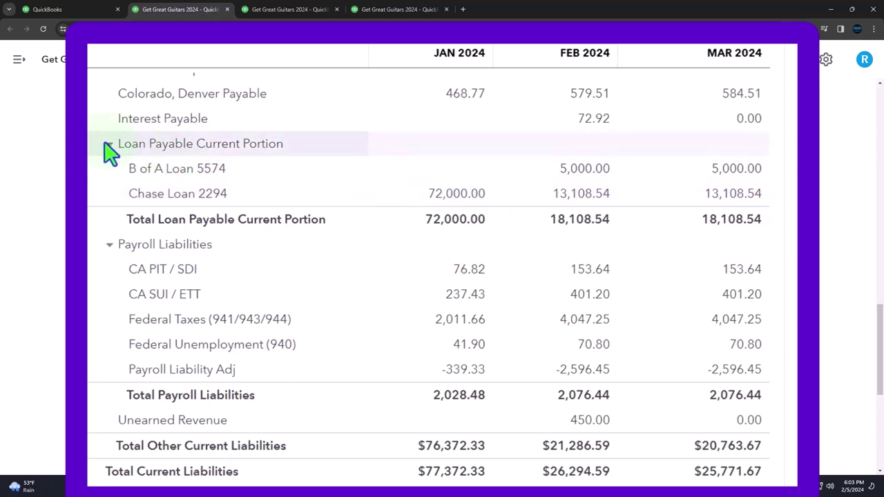
pyautogui.scroll(-2, 108, 152)
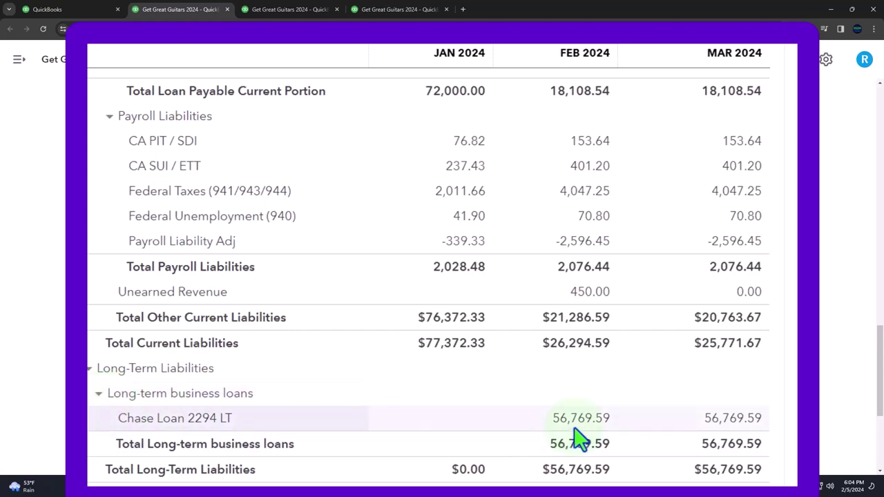
# Step: In Excel, commit K5's SUM of twelve loan reductions and check the month 3 interest formula
pyautogui.click(616, 487)
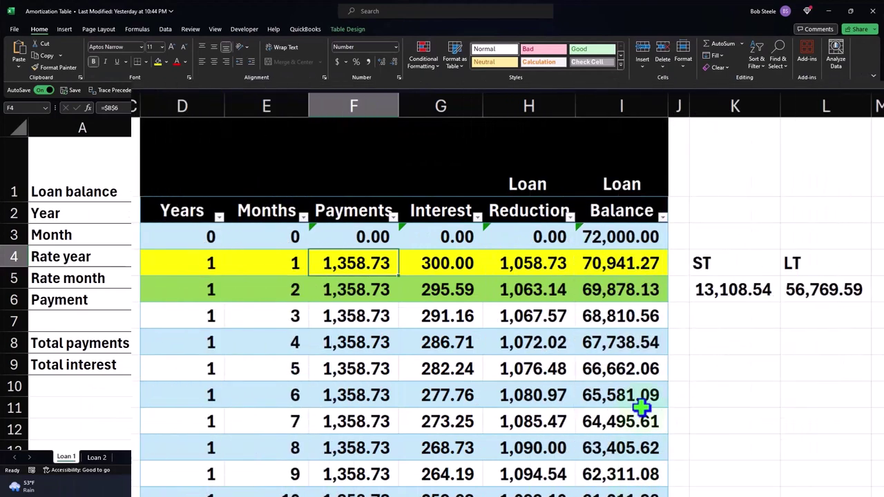
pyautogui.click(718, 290)
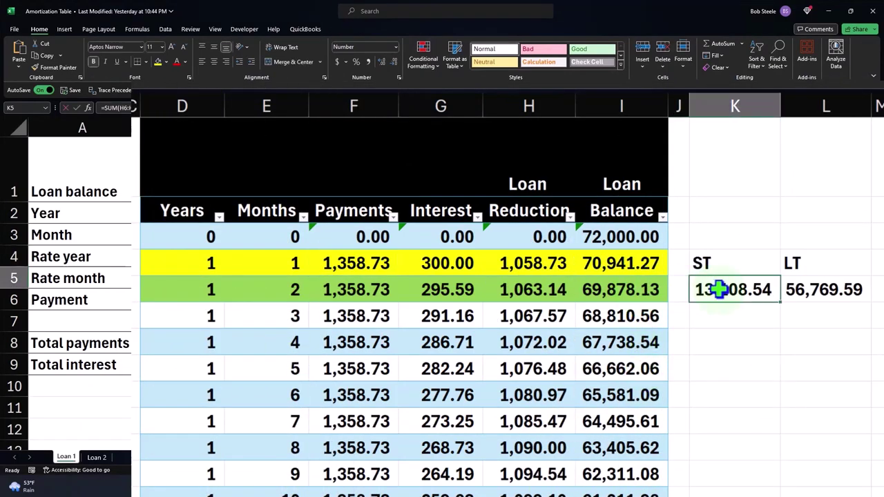
pyautogui.doubleClick(718, 290)
pyautogui.scroll(-1, 629, 310)
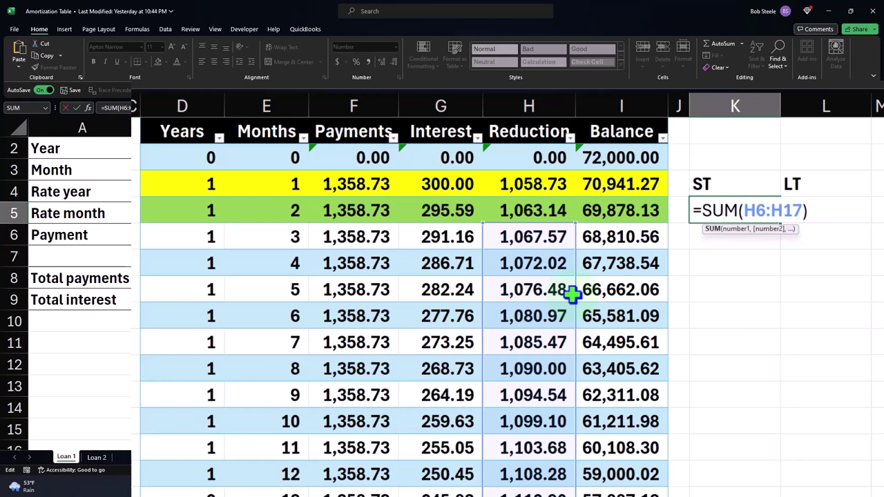
pyautogui.press('Return')
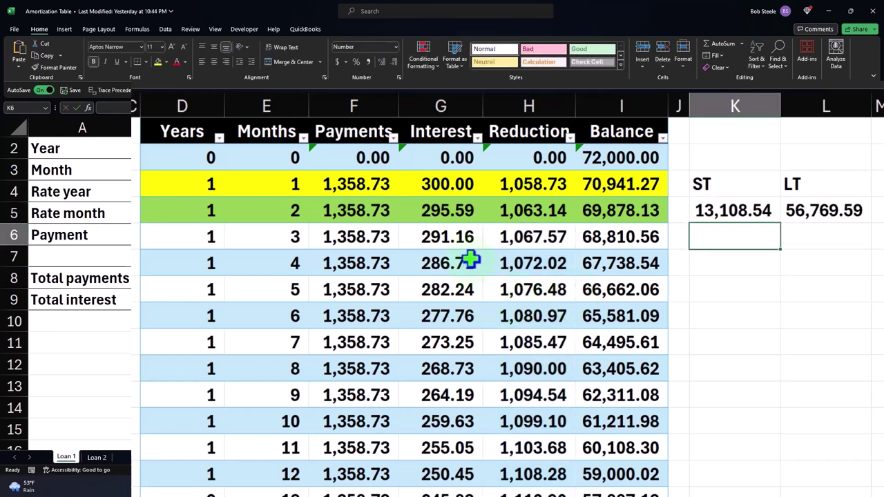
pyautogui.click(452, 240)
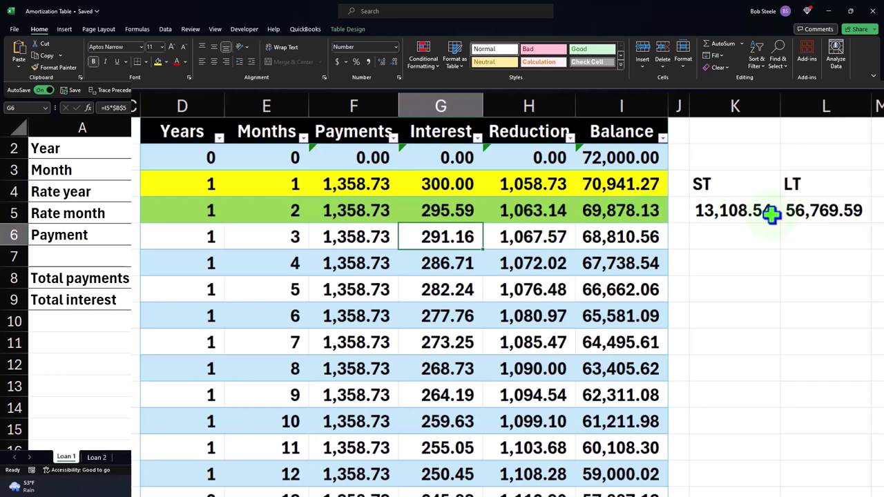
pyautogui.doubleClick(751, 211)
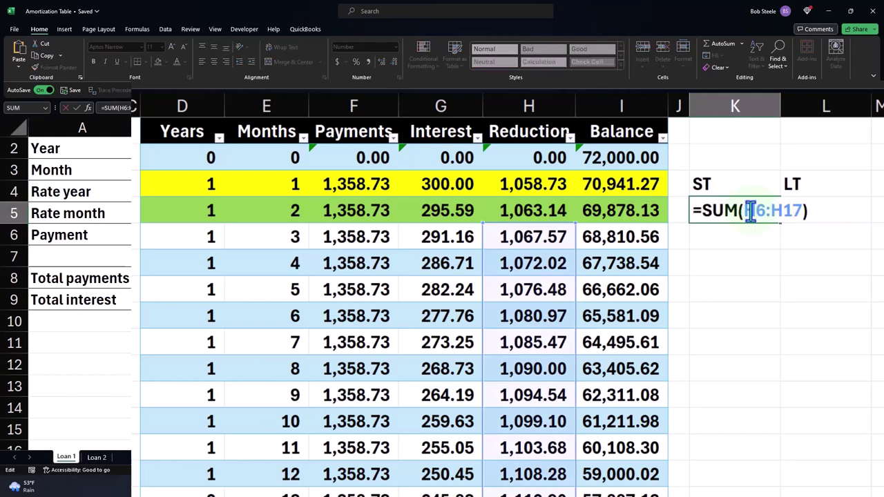
pyautogui.press('Return')
pyautogui.doubleClick(774, 211)
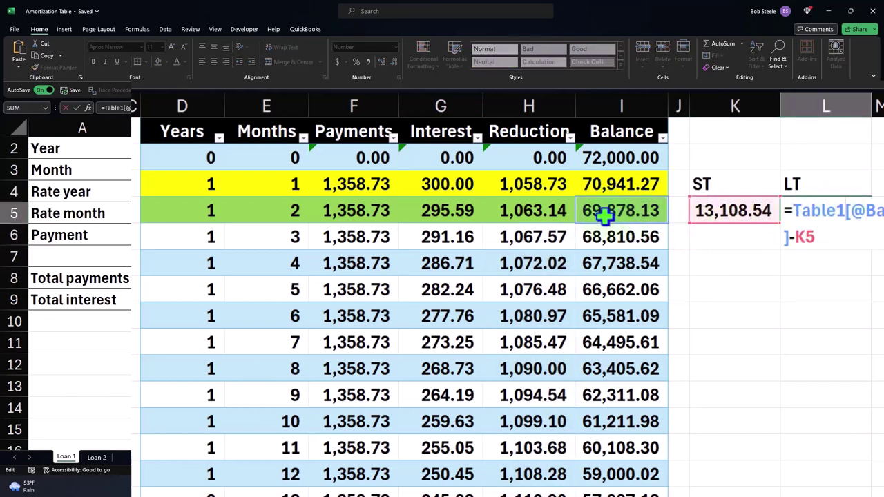
pyautogui.press('Return')
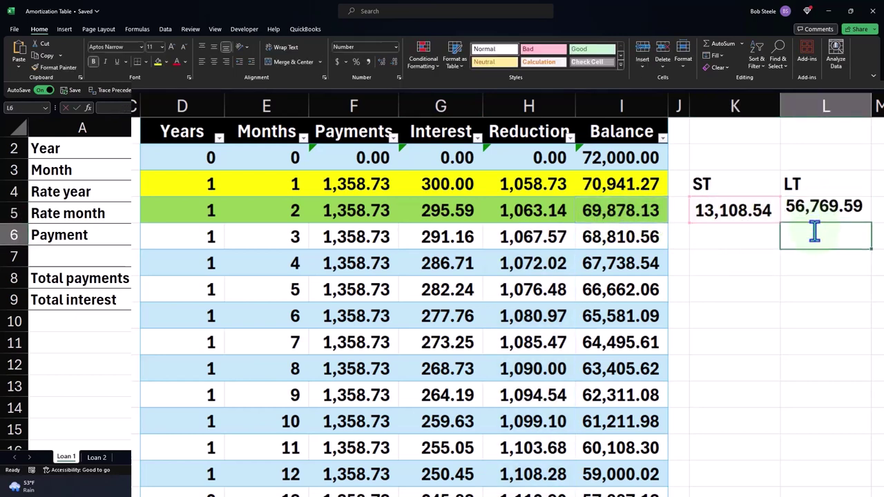
pyautogui.click(819, 210)
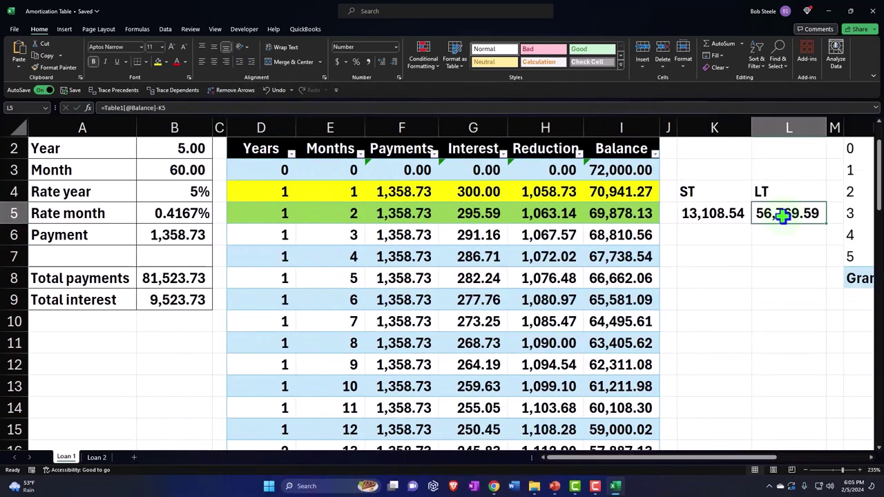
pyautogui.scroll(-2, 783, 216)
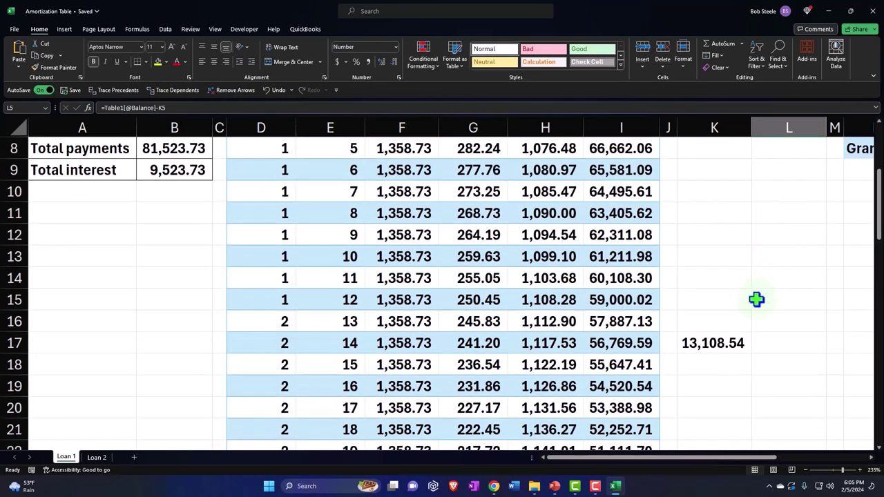
pyautogui.click(646, 341)
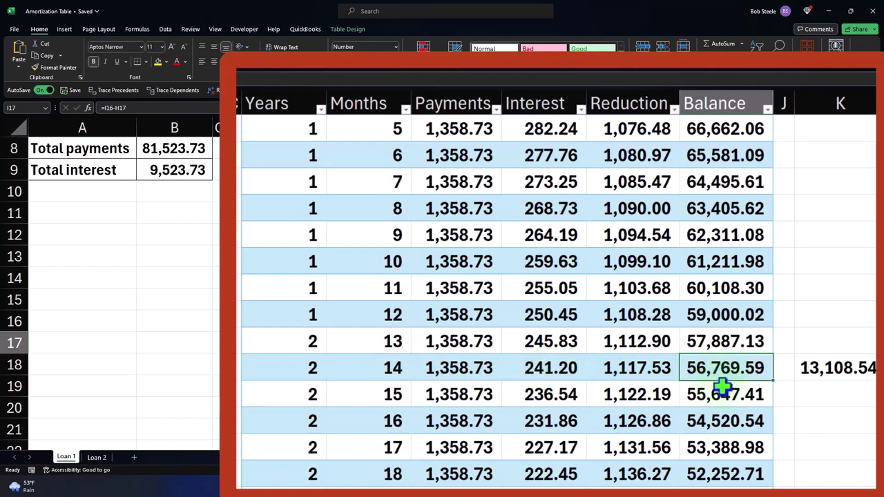
pyautogui.click(810, 373)
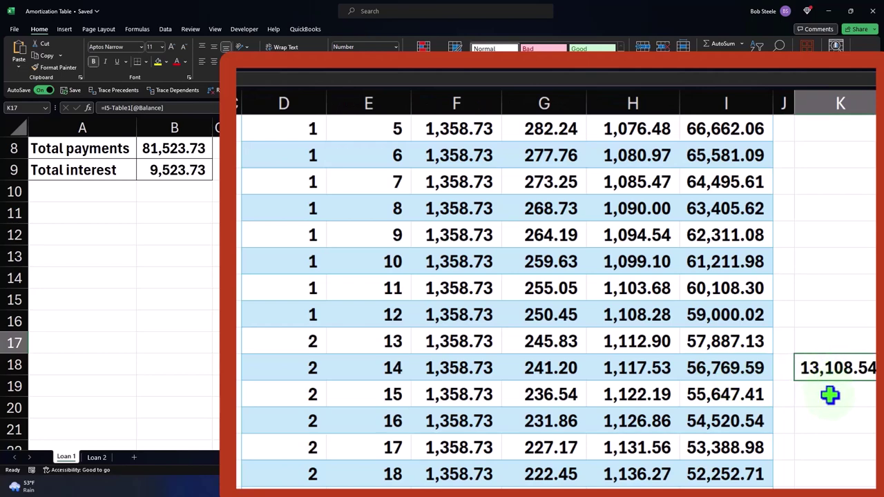
pyautogui.scroll(2, 830, 395)
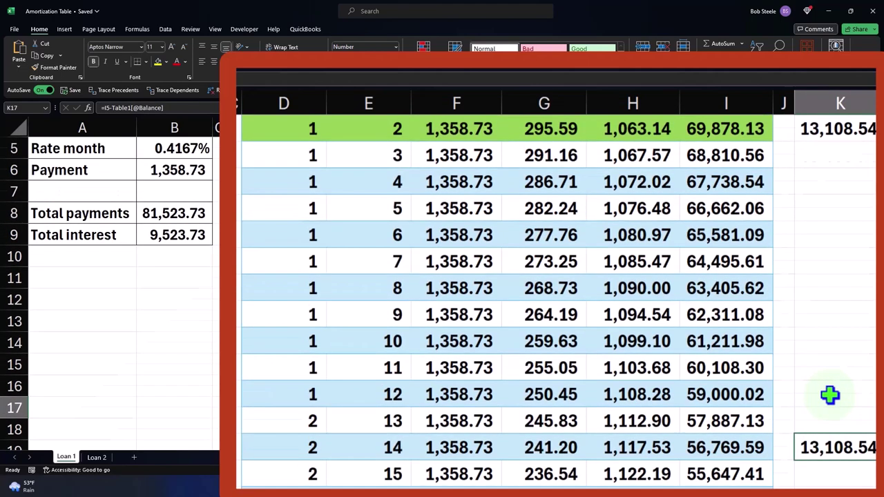
pyautogui.click(834, 216)
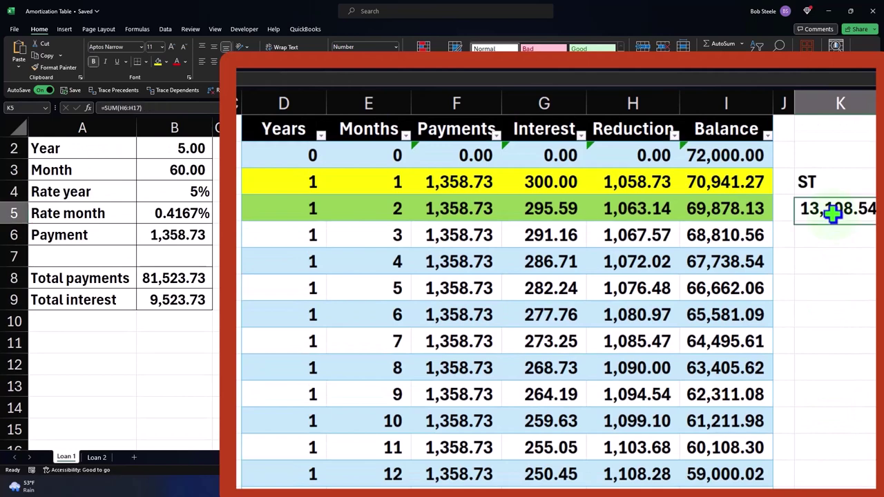
pyautogui.scroll(-2, 820, 273)
pyautogui.doubleClick(838, 362)
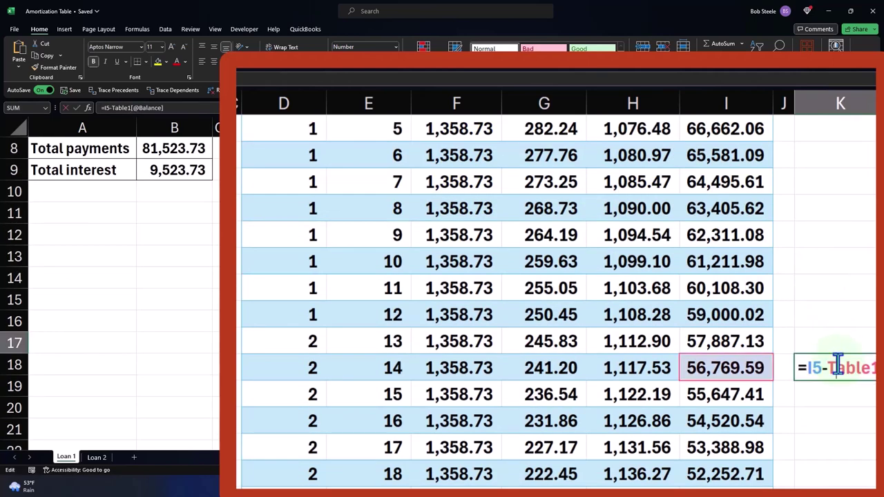
pyautogui.press('Return')
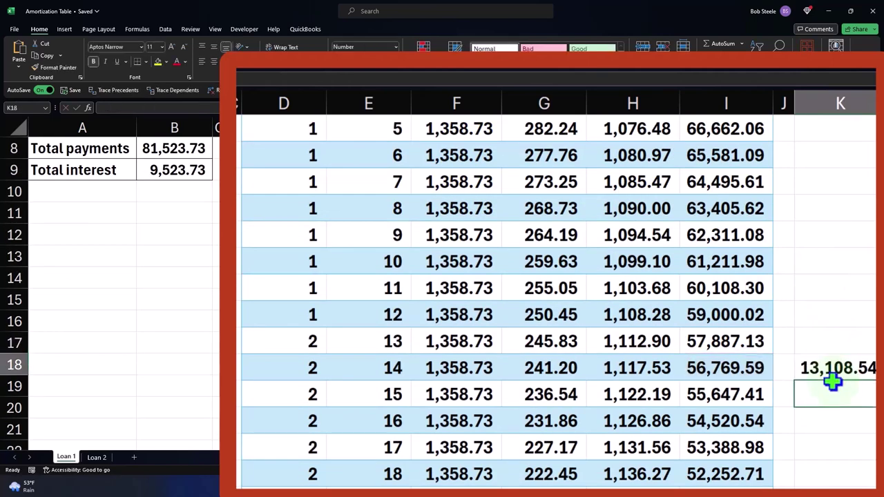
pyautogui.scroll(2, 833, 386)
pyautogui.scroll(-1, 834, 386)
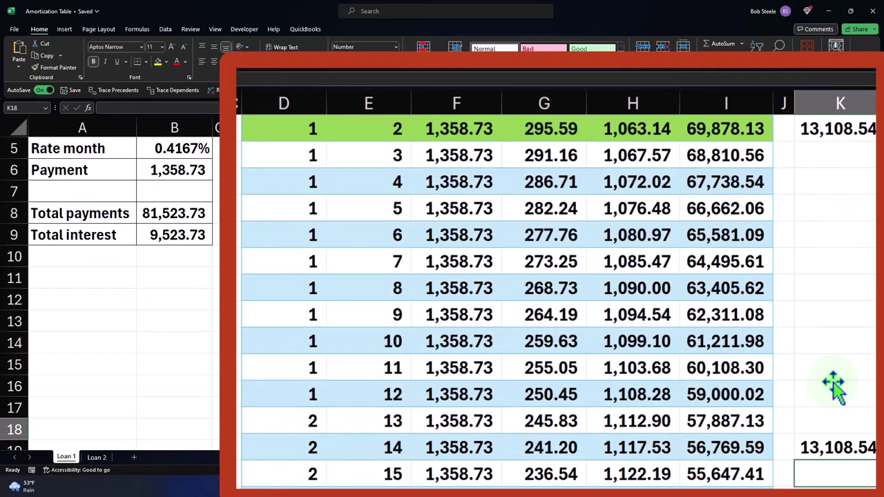
pyautogui.click(729, 453)
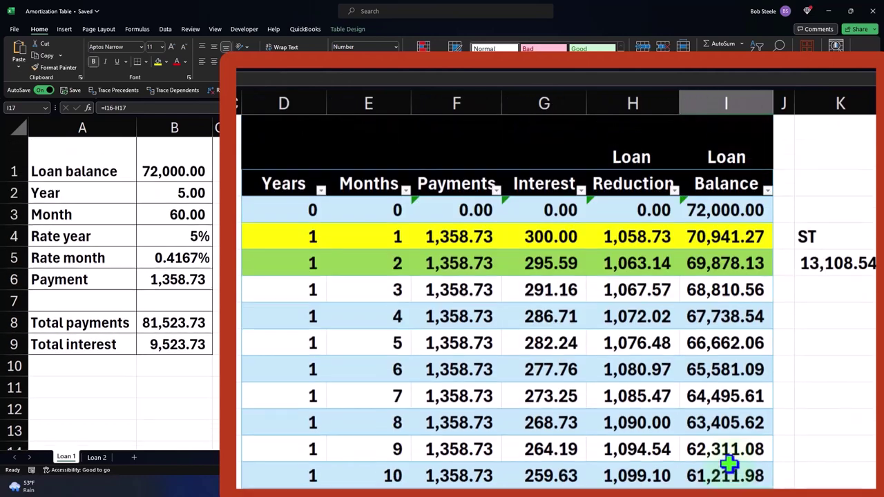
pyautogui.scroll(1, 731, 466)
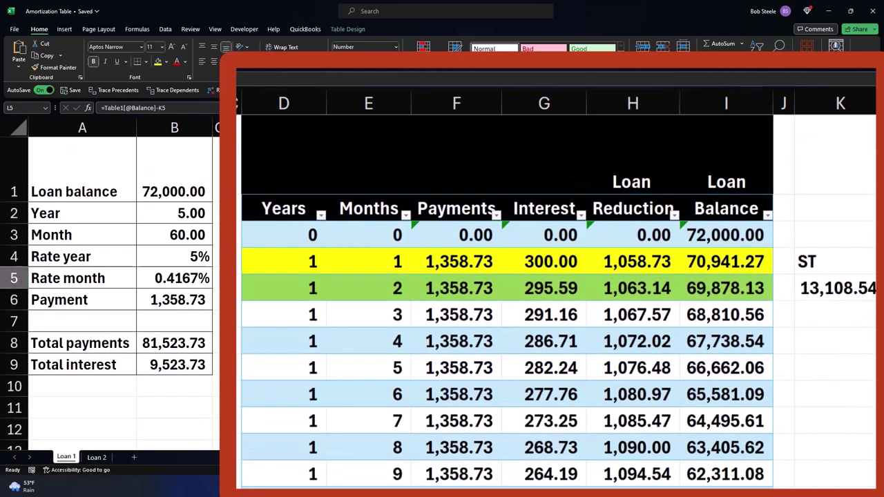
pyautogui.scroll(-3, 829, 409)
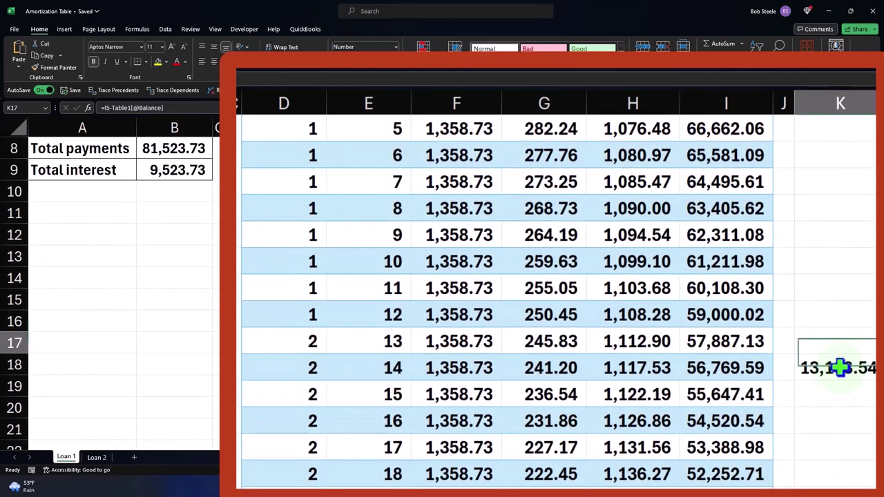
pyautogui.doubleClick(836, 367)
pyautogui.press('Escape')
pyautogui.scroll(3, 836, 394)
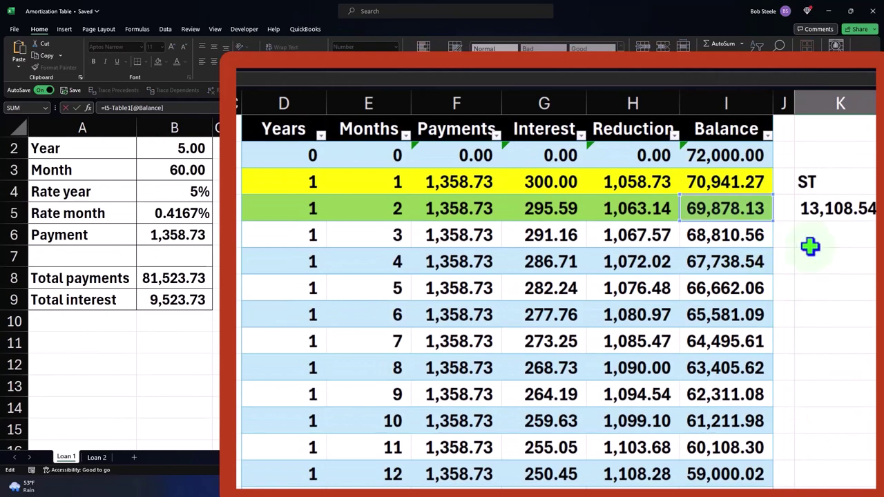
pyautogui.scroll(-1, 811, 247)
pyautogui.scroll(-1, 810, 247)
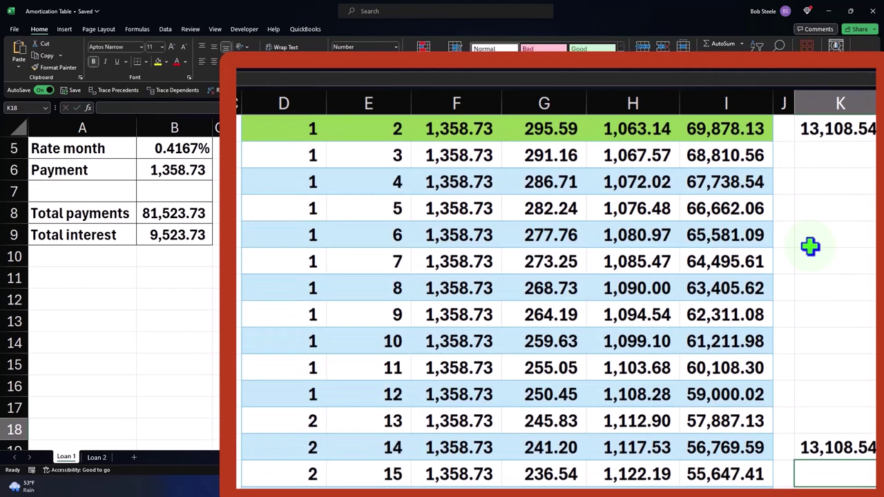
pyautogui.scroll(1, 811, 247)
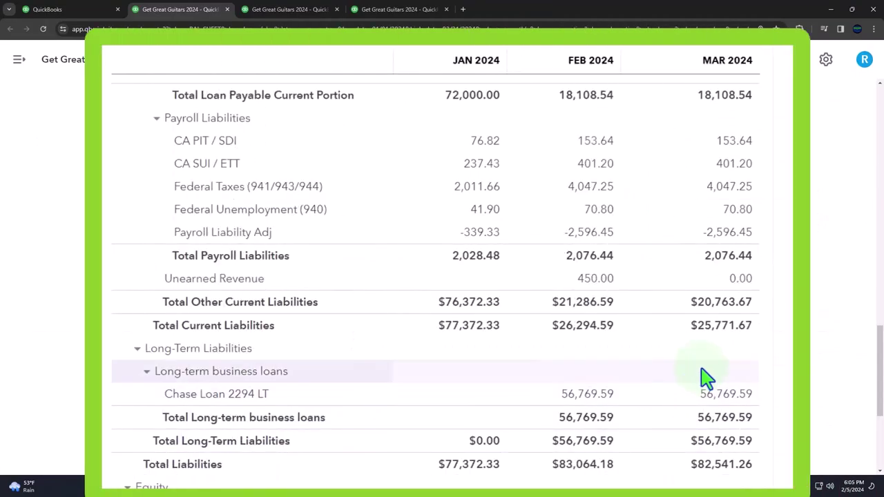
# Step: Compare the Chase Loan 2294 Balance Sheet rows, then select Excel's K5:L5 ST and LT totals to see their sum
pyautogui.scroll(3, 705, 376)
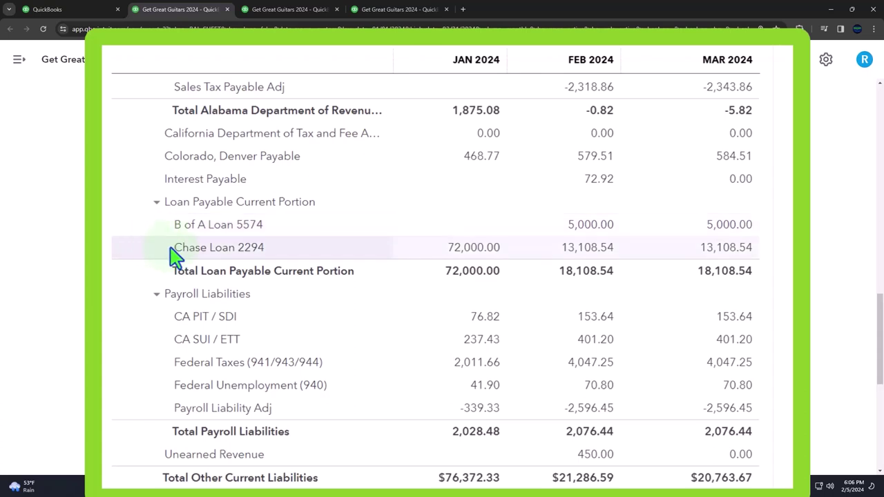
pyautogui.scroll(-2, 175, 257)
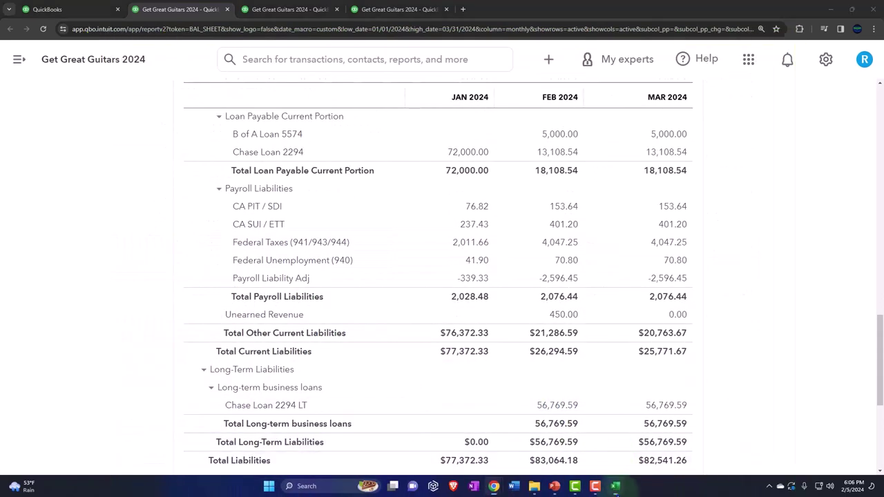
pyautogui.click(615, 486)
pyautogui.moveTo(703, 214); pyautogui.dragTo(762, 215)
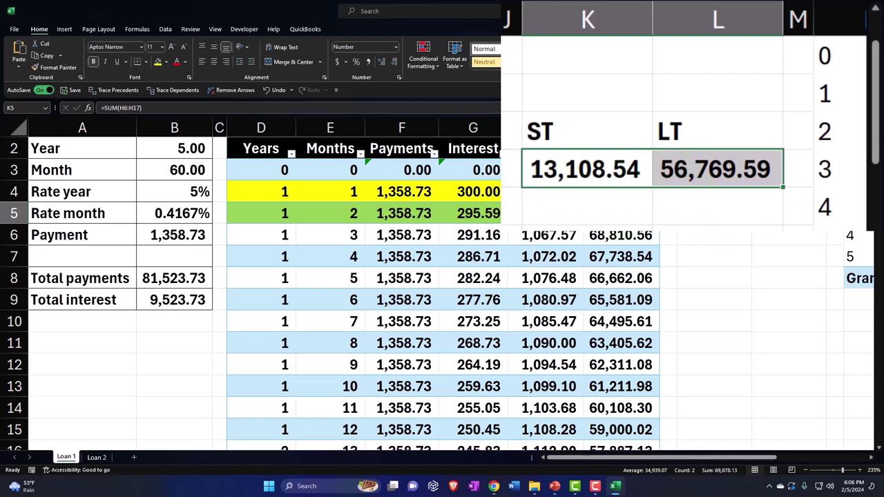
pyautogui.doubleClick(585, 165)
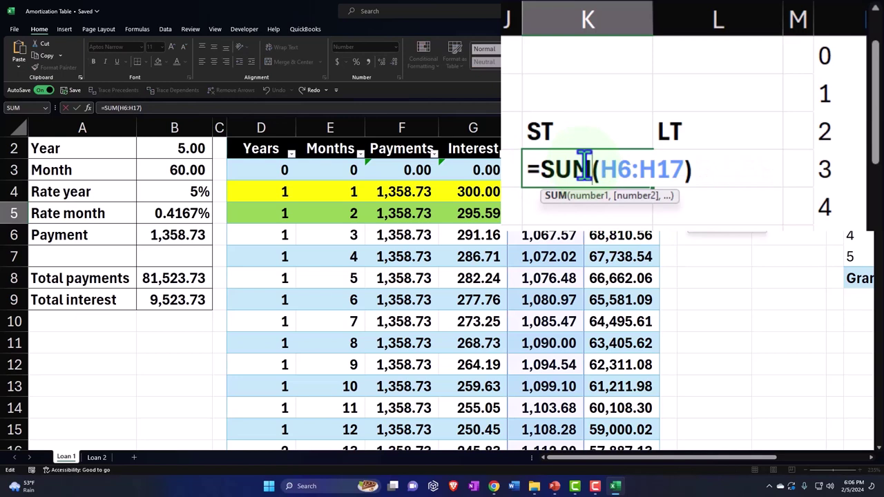
pyautogui.press('Return')
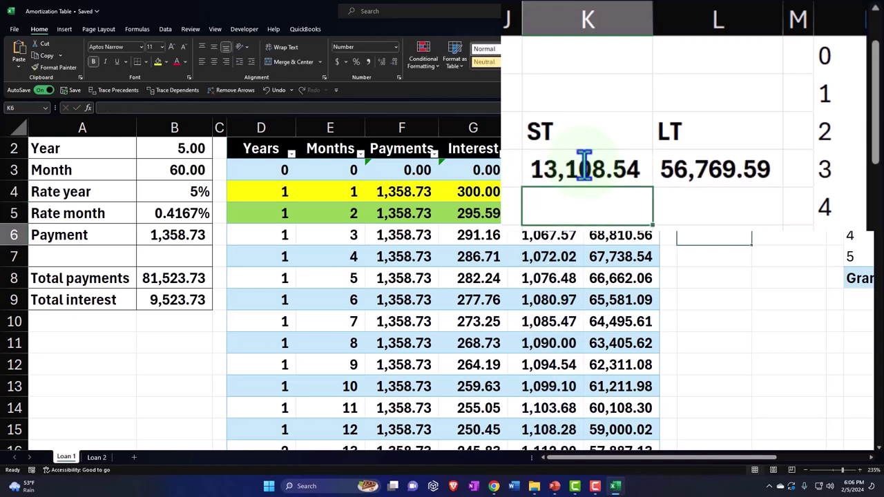